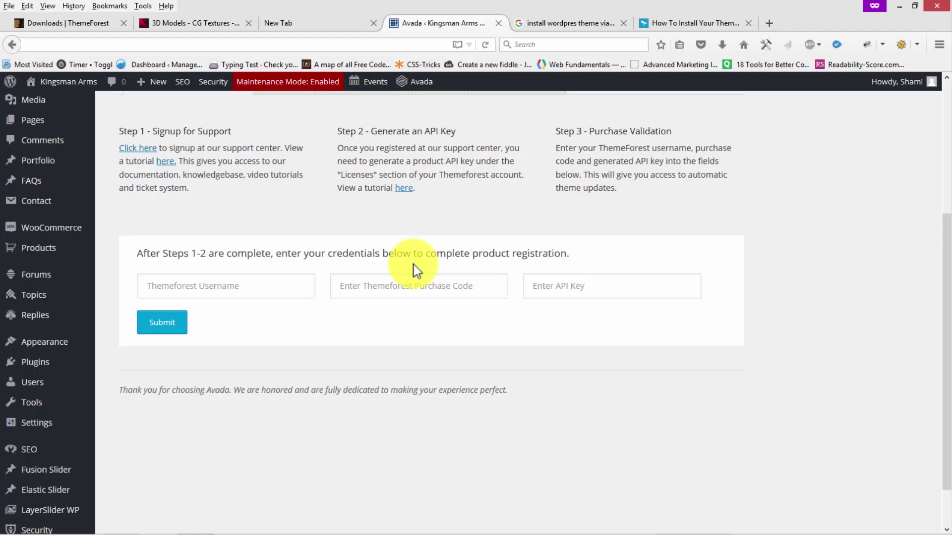
{"action": "scroll", "coordinate": [325, 234], "scroll_direction": "up", "scroll_amount": 3}
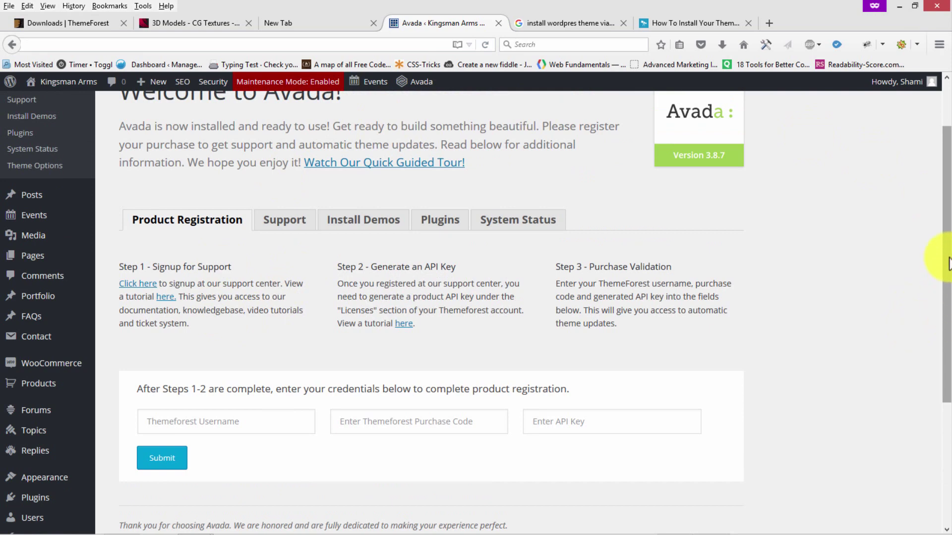
{"action": "left_click_drag", "start_coordinate": [949, 264], "coordinate": [945, 215]}
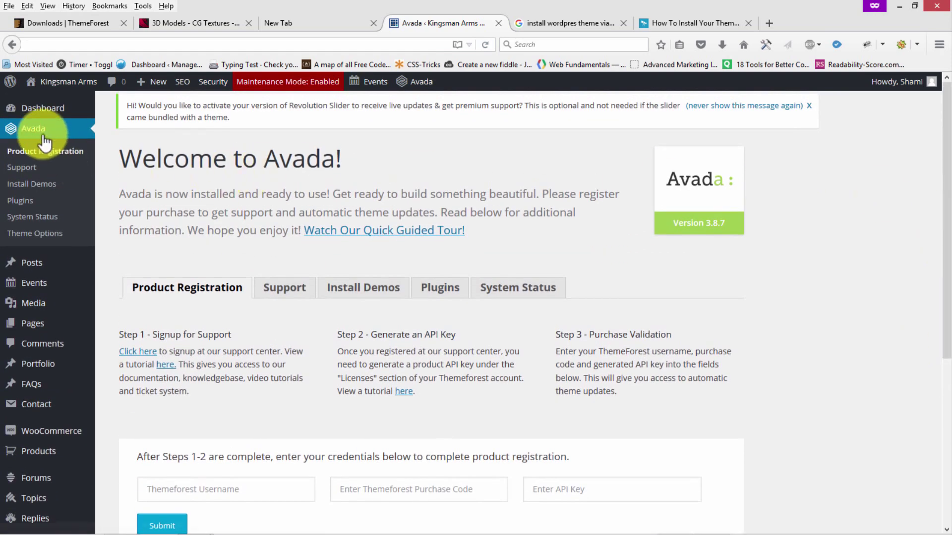
{"action": "scroll", "coordinate": [272, 363], "scroll_direction": "down", "scroll_amount": 5}
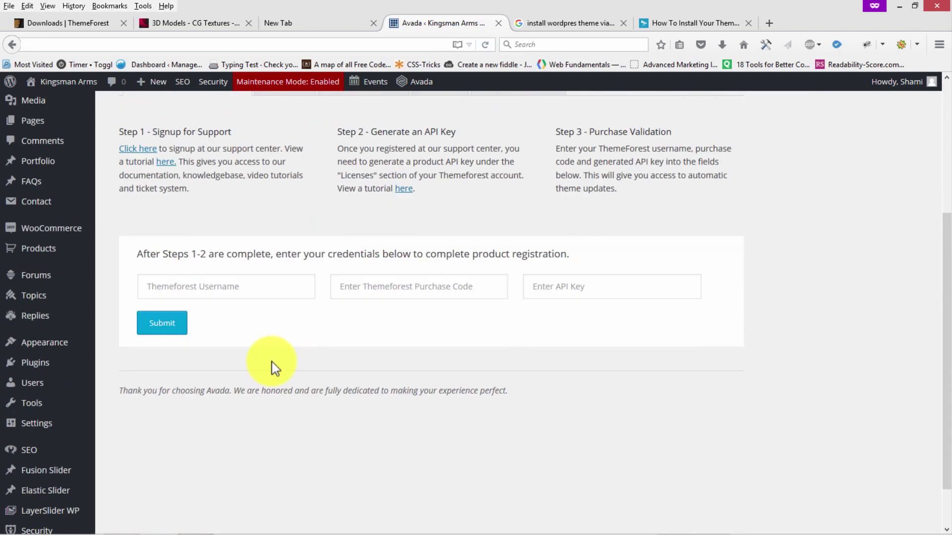
Step: Show the download options for Avada on the ThemeForest Downloads page
{"action": "left_click", "coordinate": [209, 286]}
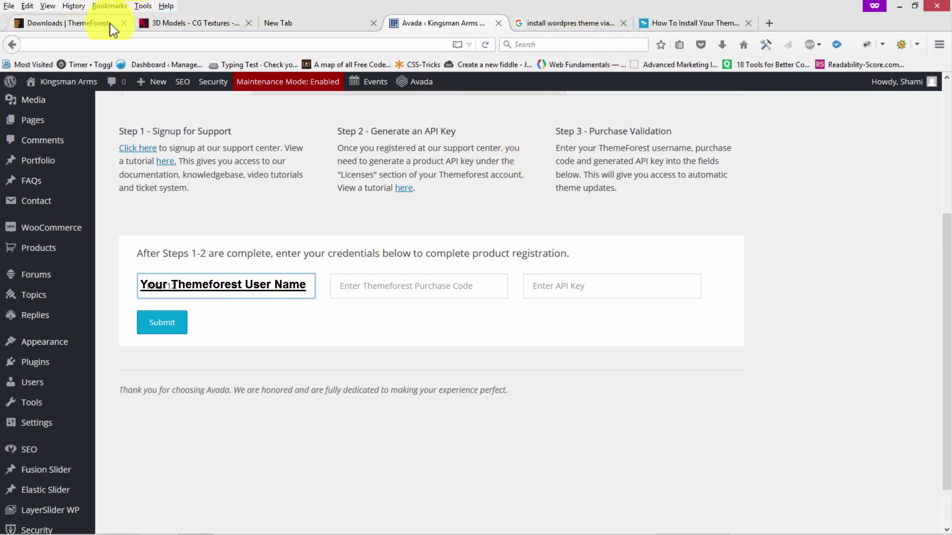
{"action": "left_click", "coordinate": [78, 23]}
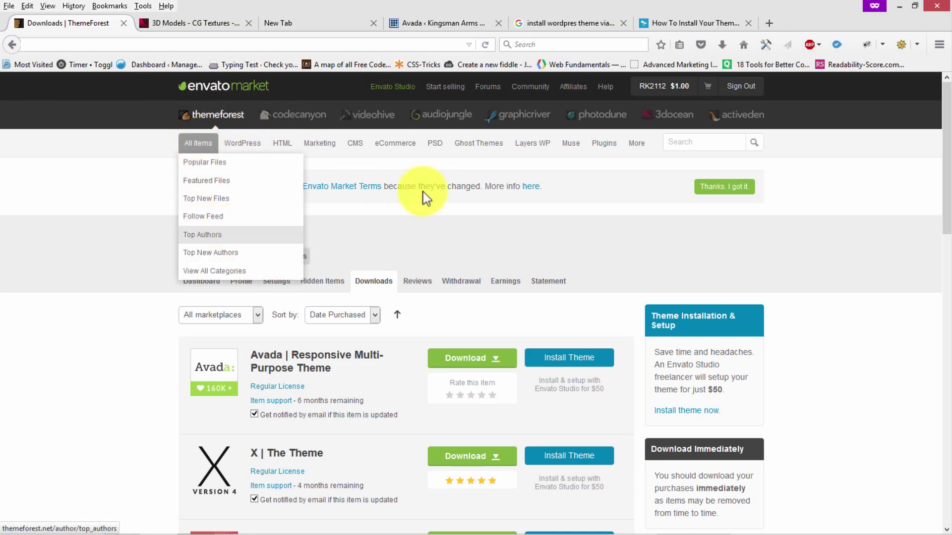
{"action": "mouse_move", "coordinate": [664, 85]}
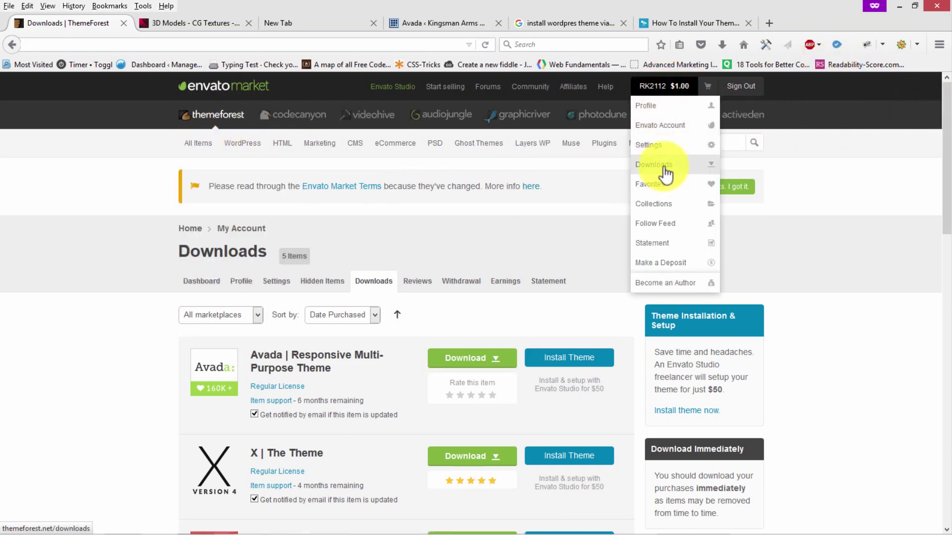
{"action": "scroll", "coordinate": [287, 365], "scroll_direction": "down", "scroll_amount": 3}
{"action": "scroll", "coordinate": [579, 240], "scroll_direction": "up", "scroll_amount": 3}
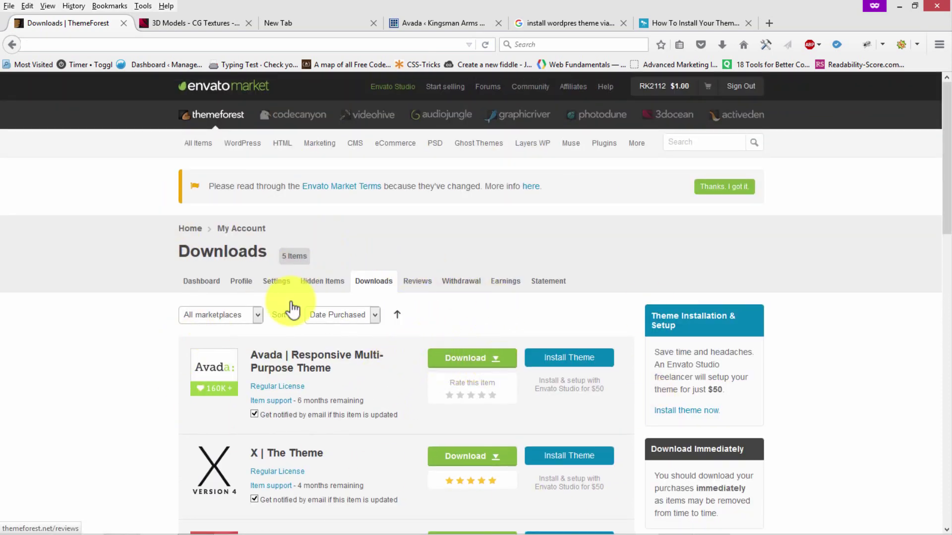
{"action": "left_click", "coordinate": [496, 360]}
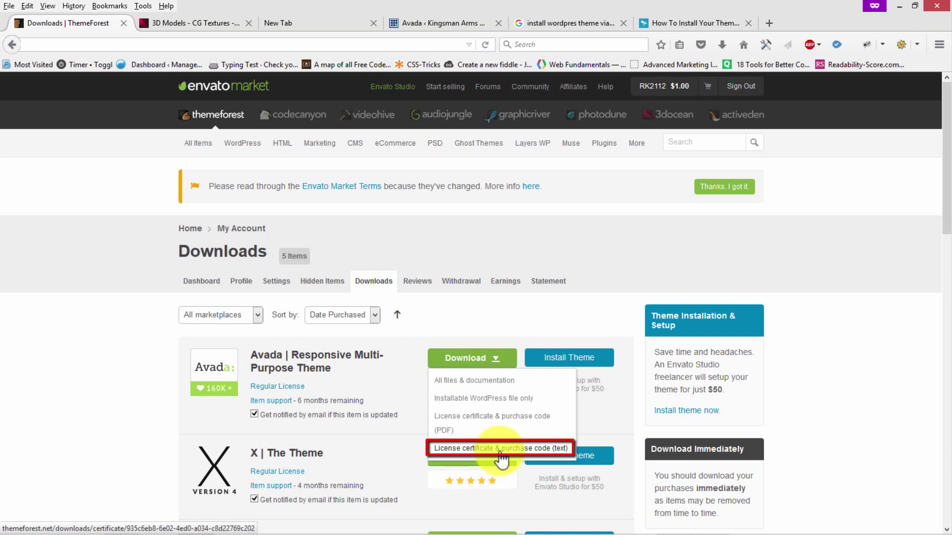
Step: Download Avada's license text, open it in Notepad and select the Item Purchase Code
{"action": "left_click", "coordinate": [501, 449]}
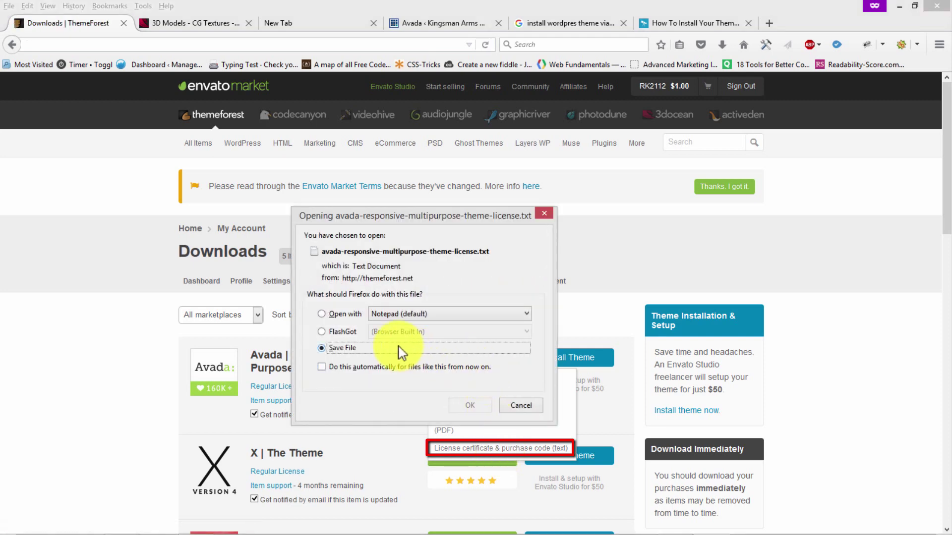
{"action": "left_click", "coordinate": [349, 314]}
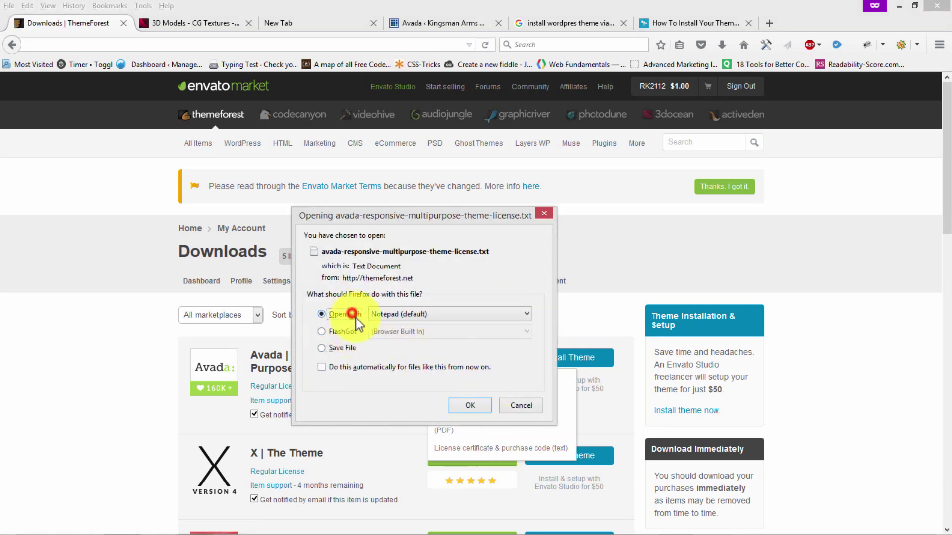
{"action": "left_click", "coordinate": [470, 407]}
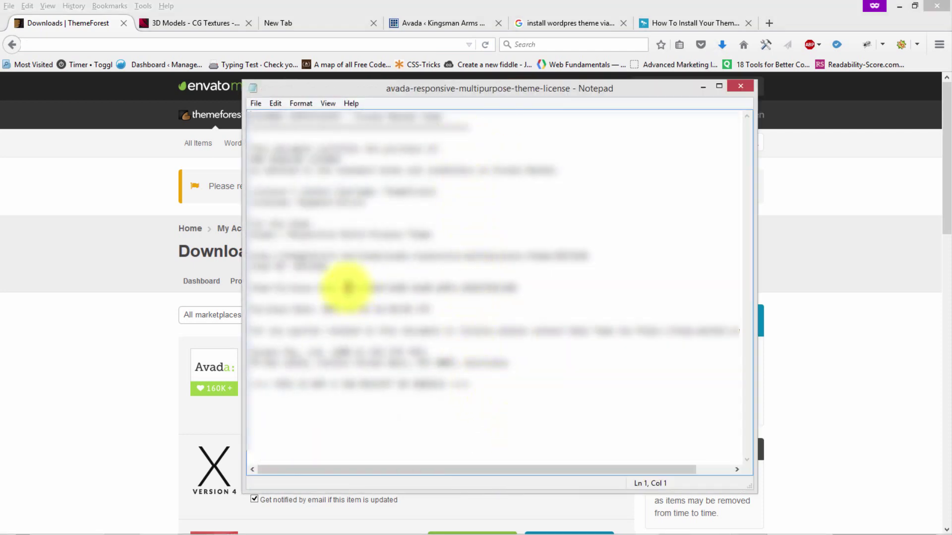
{"action": "left_click_drag", "start_coordinate": [347, 288], "coordinate": [518, 292]}
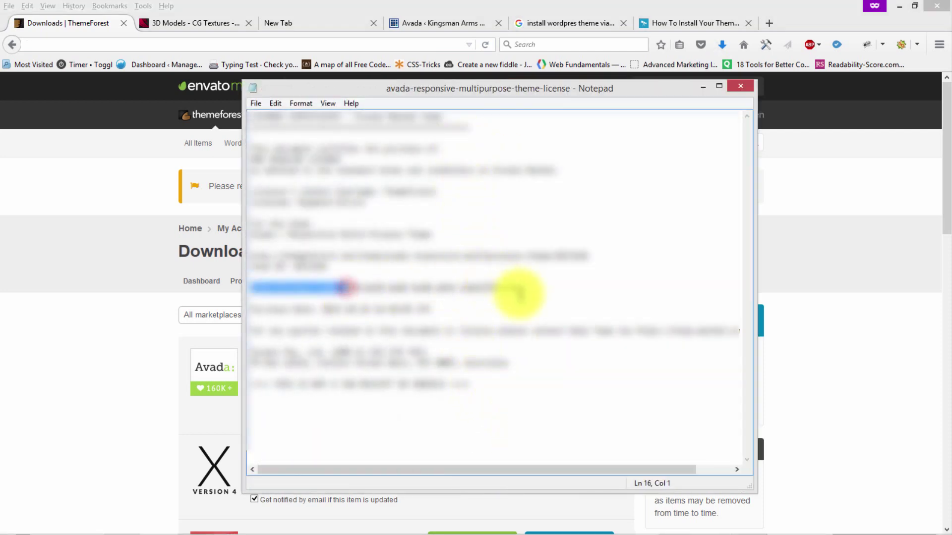
{"action": "left_click", "coordinate": [466, 25]}
Step: Paste the copied code into Avada's credential field, then bring back Notepad and ThemeForest
{"action": "left_click", "coordinate": [472, 285]}
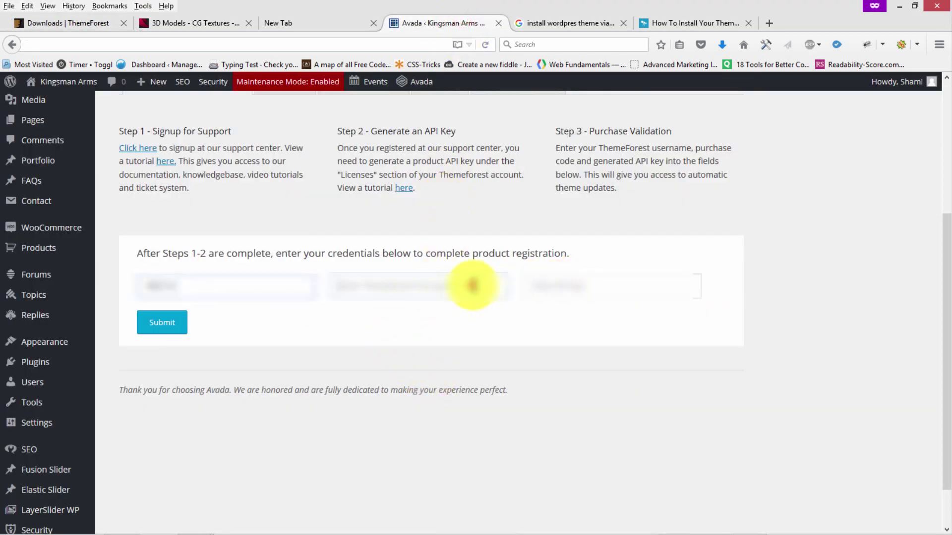
{"action": "key", "text": "ctrl+v"}
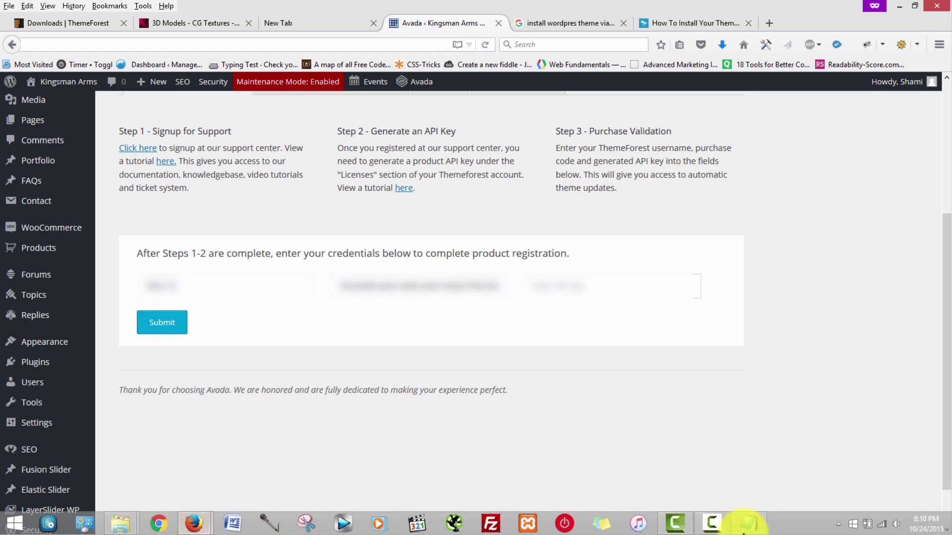
{"action": "left_click", "coordinate": [748, 524]}
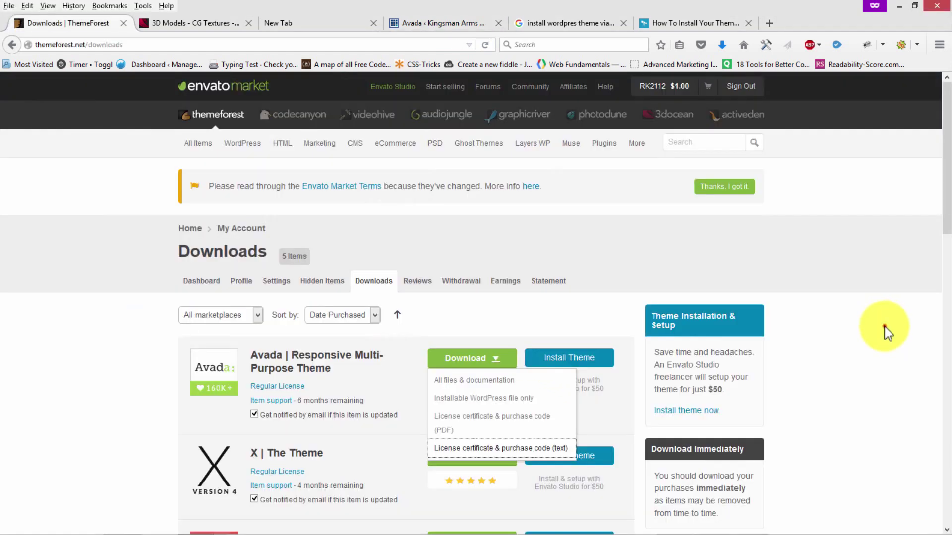
{"action": "left_click", "coordinate": [882, 329]}
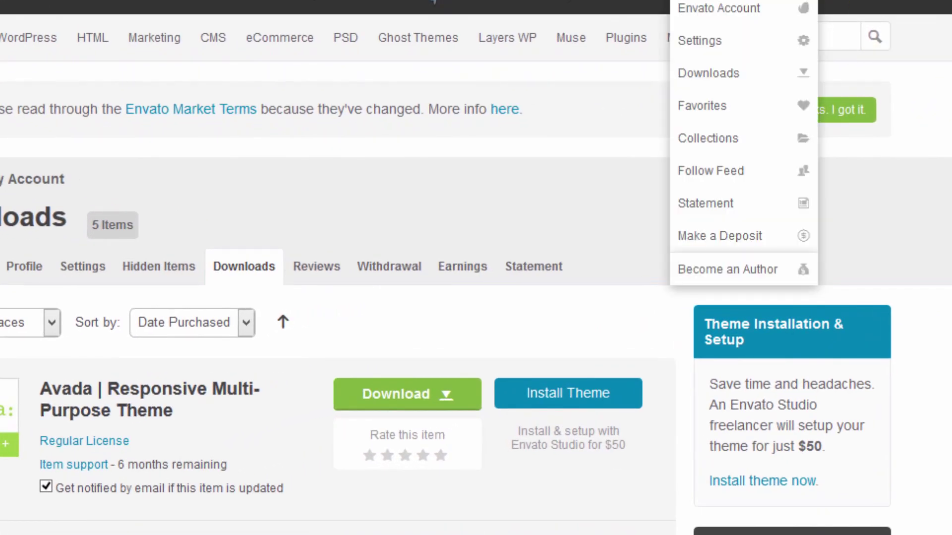
Step: Generate a new API key under ThemeForest's Settings > API Keys
{"action": "left_click", "coordinate": [728, 41]}
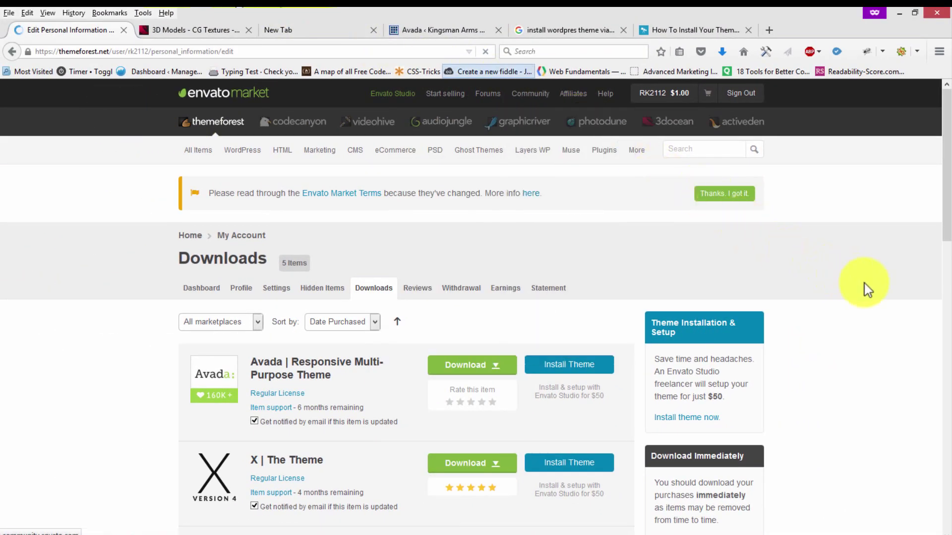
{"action": "scroll", "coordinate": [894, 295], "scroll_direction": "down", "scroll_amount": 10}
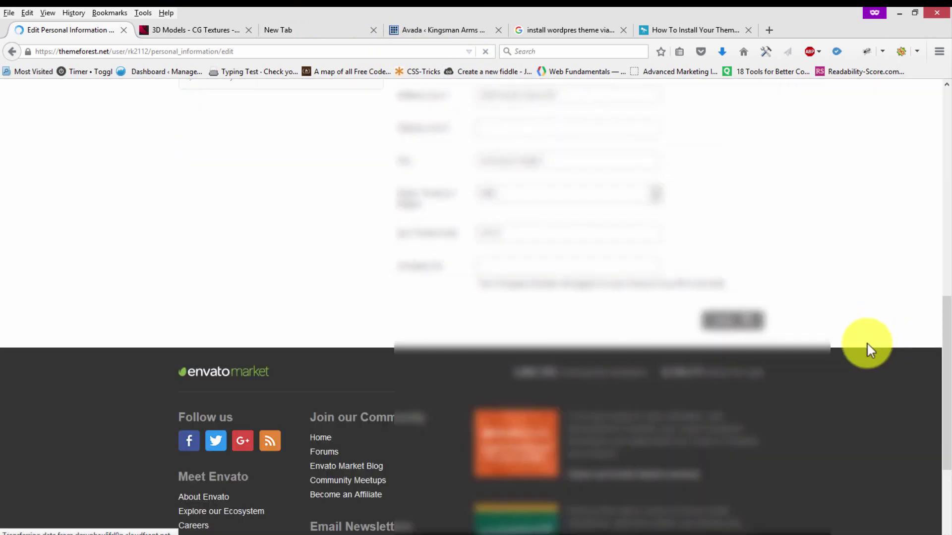
{"action": "scroll", "coordinate": [881, 300], "scroll_direction": "up", "scroll_amount": 5}
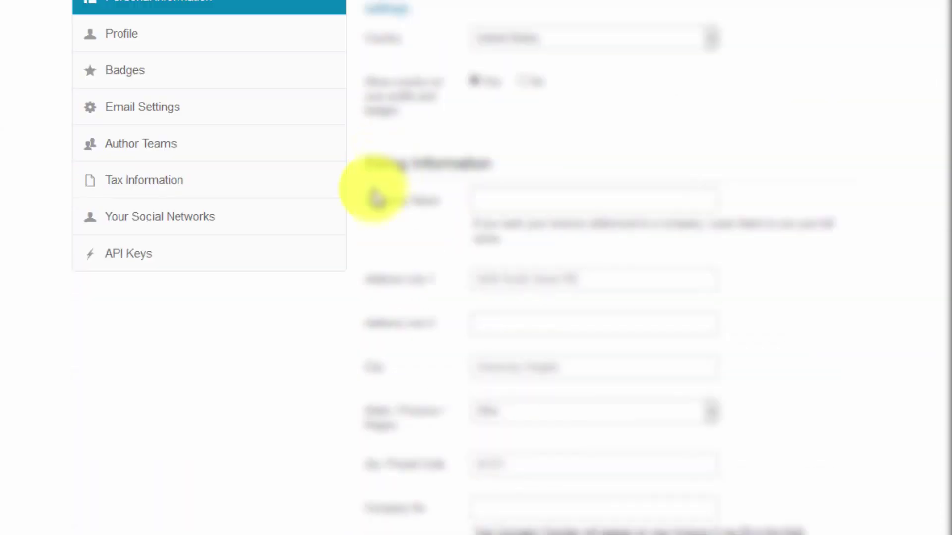
{"action": "left_click", "coordinate": [149, 168]}
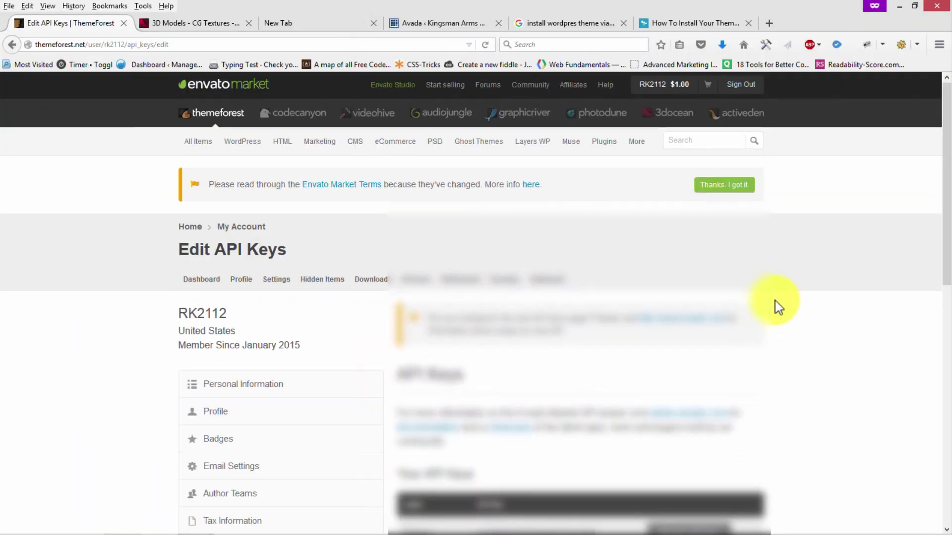
{"action": "scroll", "coordinate": [776, 308], "scroll_direction": "down", "scroll_amount": 3}
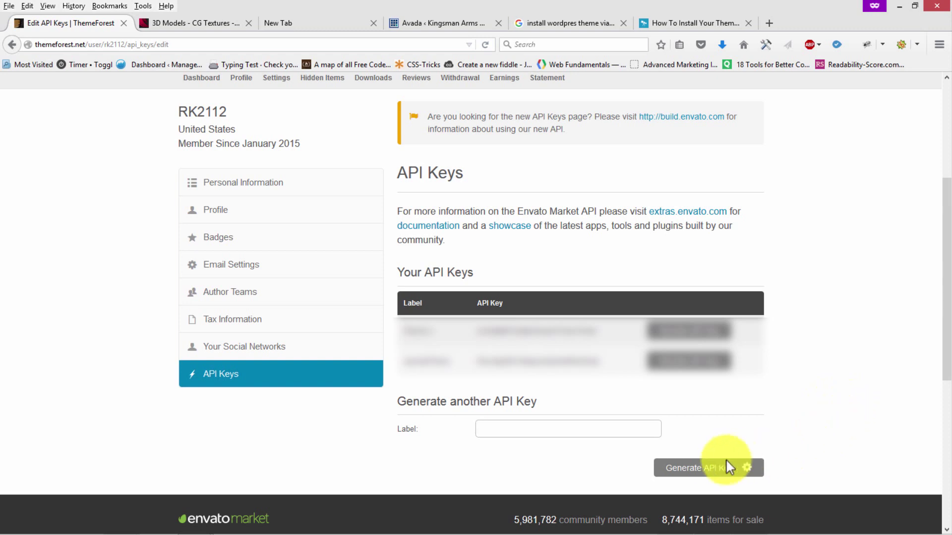
{"action": "left_click", "coordinate": [704, 476]}
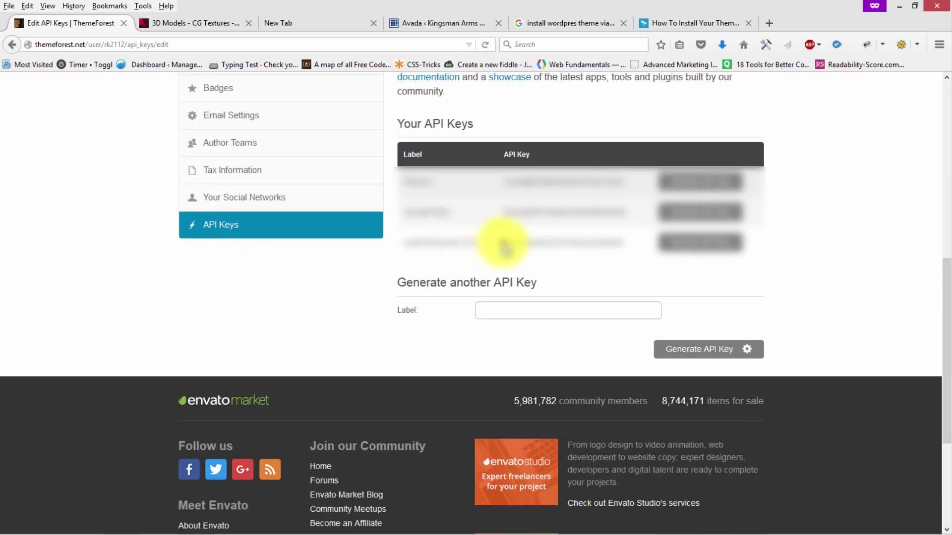
{"action": "left_click_drag", "start_coordinate": [503, 242], "coordinate": [627, 251]}
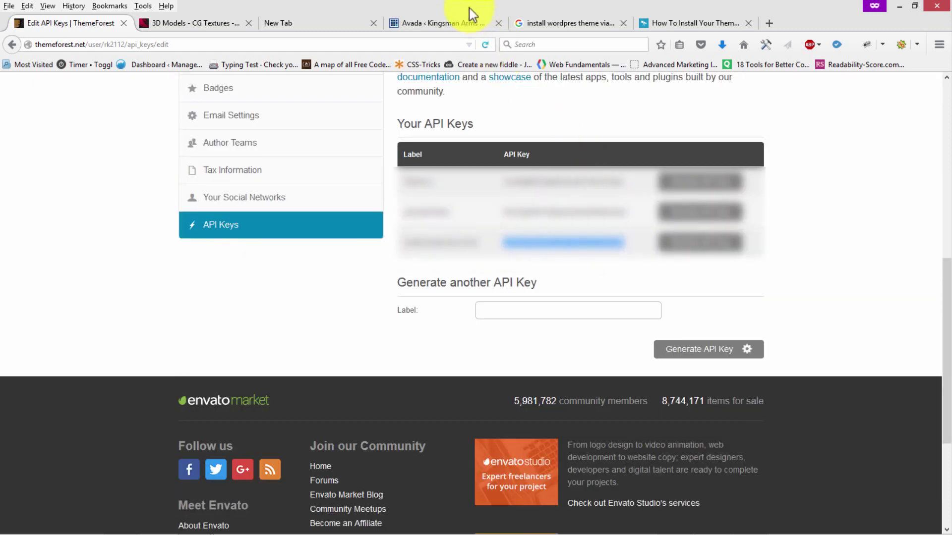
Step: Paste the new API key into Avada's API Key field and submit the registration
{"action": "left_click", "coordinate": [450, 24]}
{"action": "key", "text": "ctrl+v"}
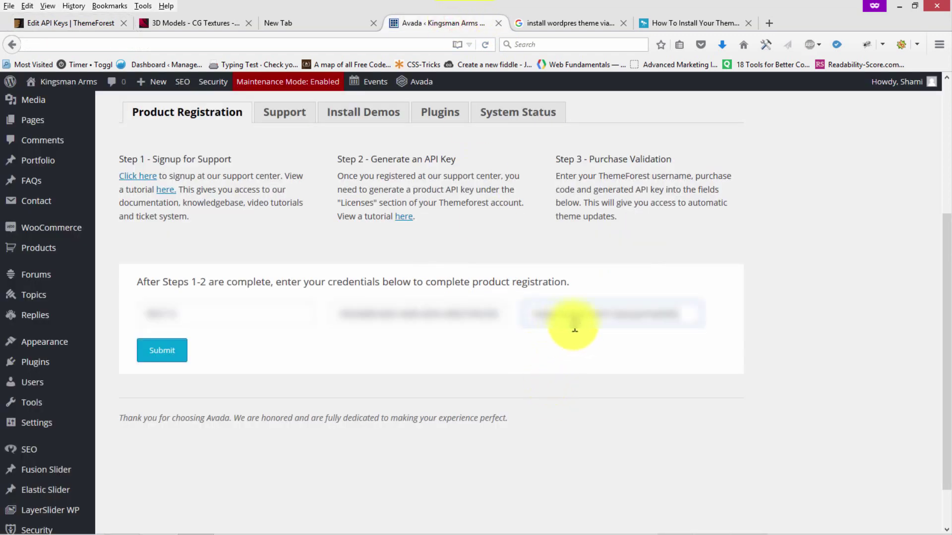
{"action": "left_click", "coordinate": [166, 351]}
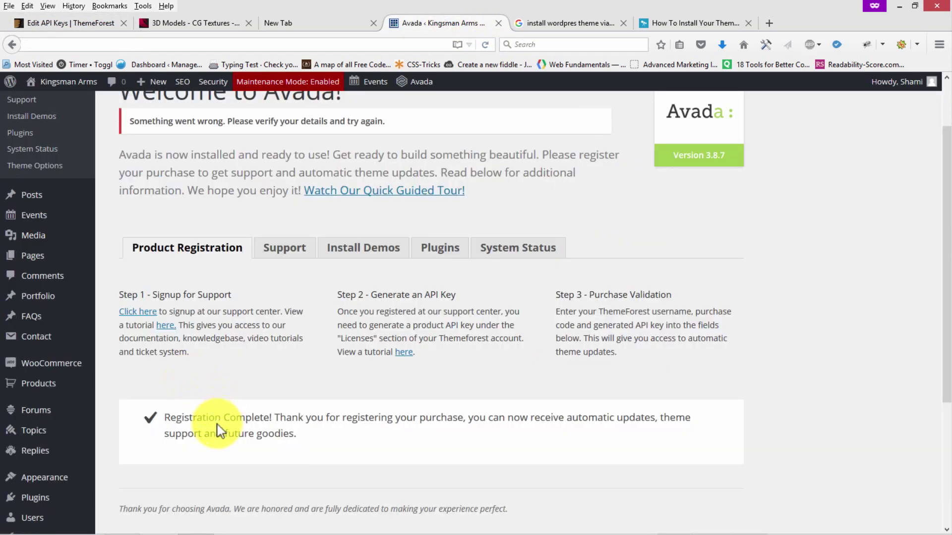
{"action": "scroll", "coordinate": [568, 374], "scroll_direction": "up", "scroll_amount": 2}
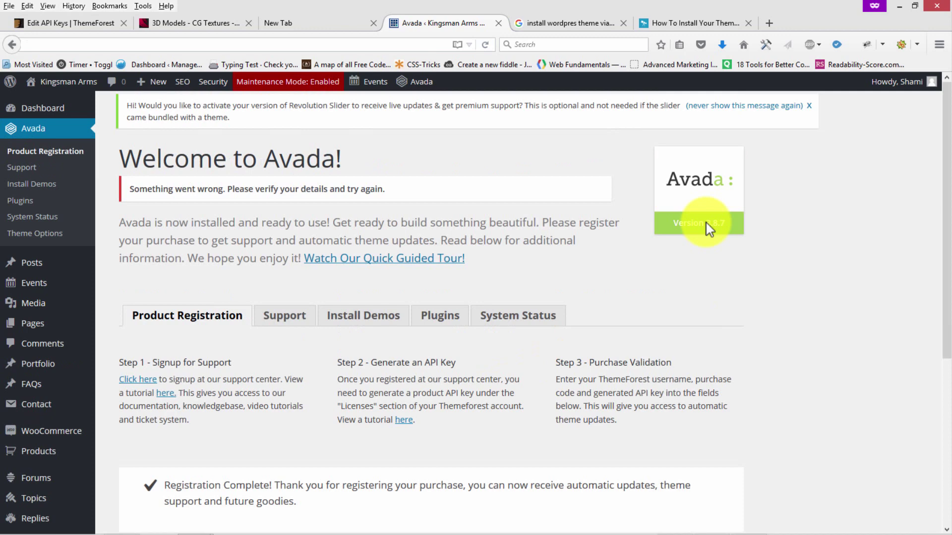